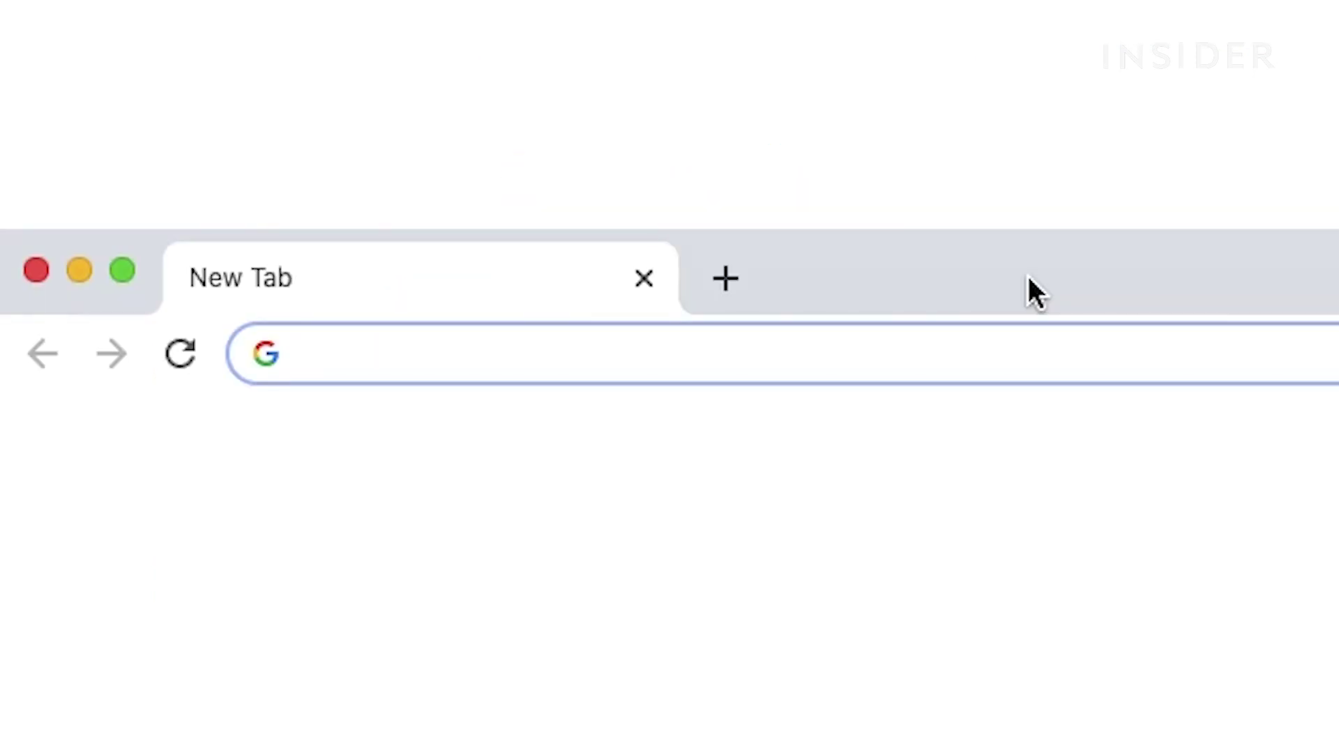
# Go to zoom.us to sign up for a free account and open the My Account page
pyautogui.write('zoom.us')
pyautogui.press('Return')
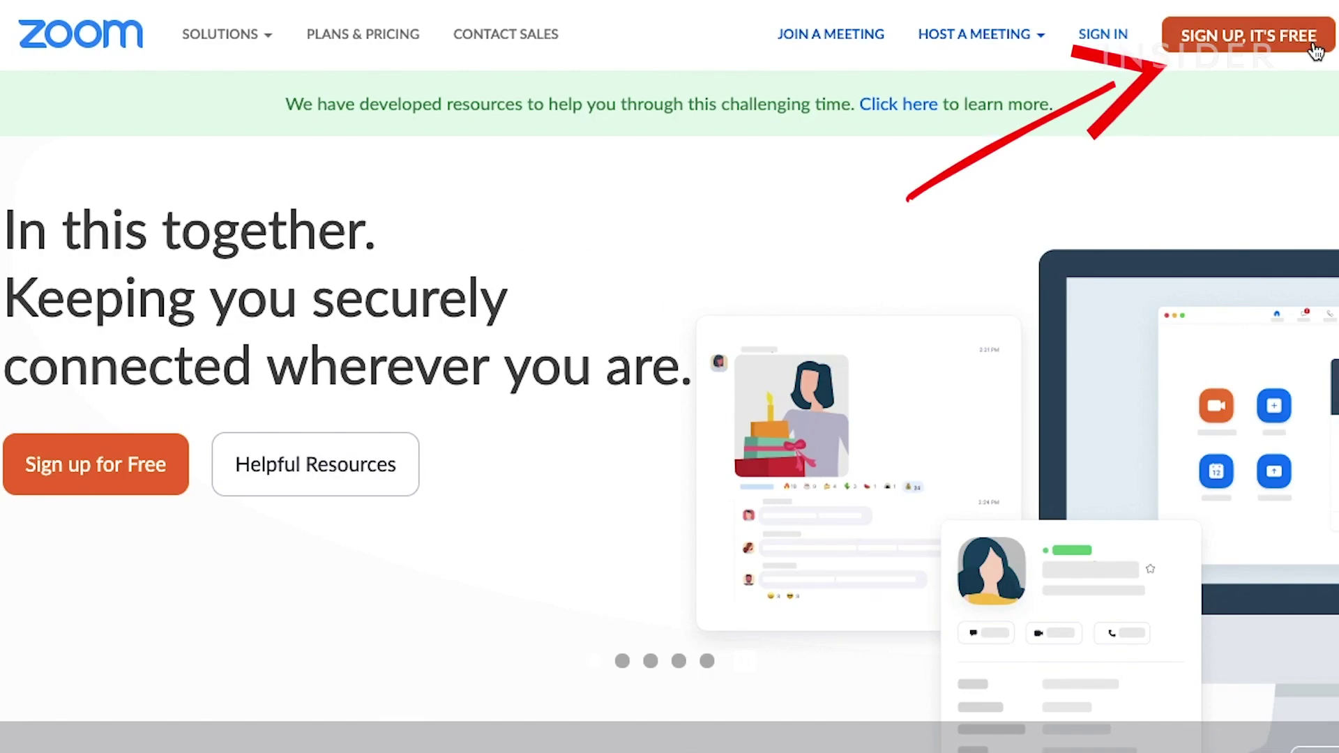
pyautogui.click(1314, 49)
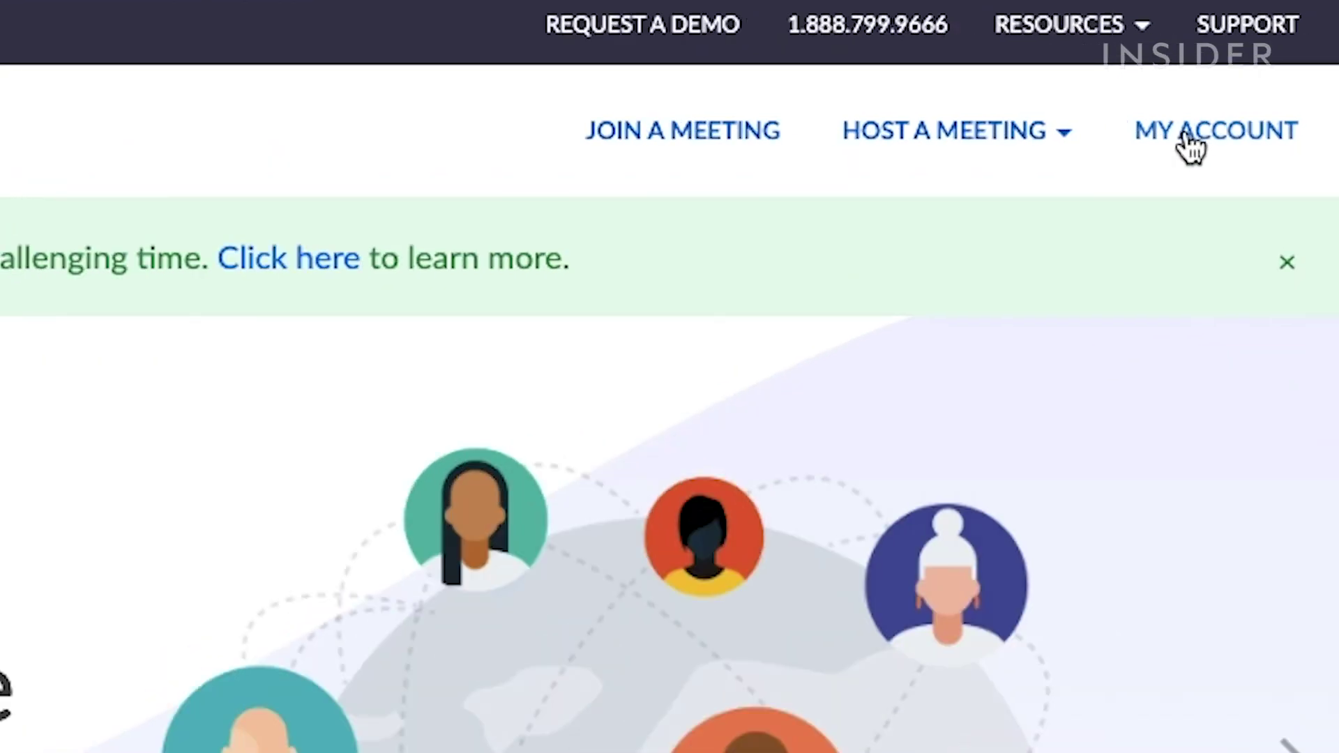
pyautogui.click(1191, 147)
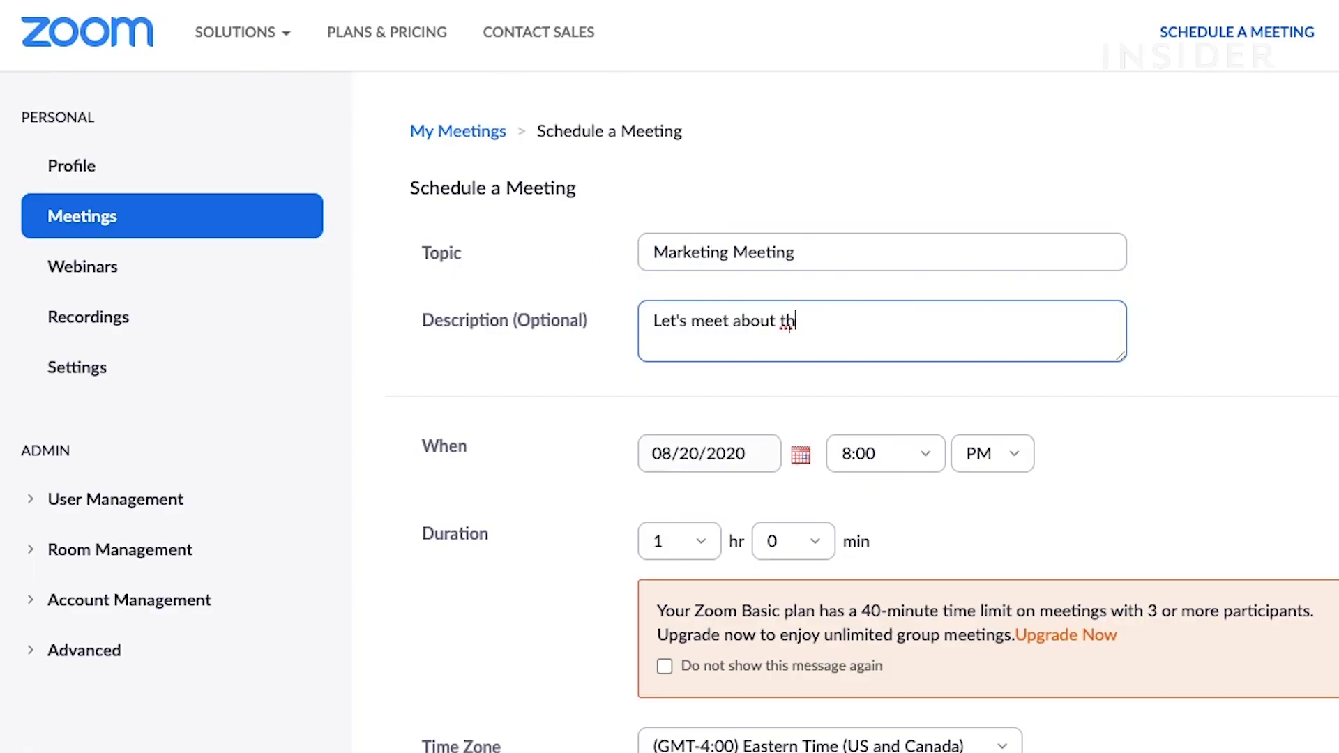
# Set the web-scheduled Marketing Meeting's start time to 9:30 AM and go through its recurrence, security, video and meeting options
pyautogui.click(867, 453)
pyautogui.click(870, 739)
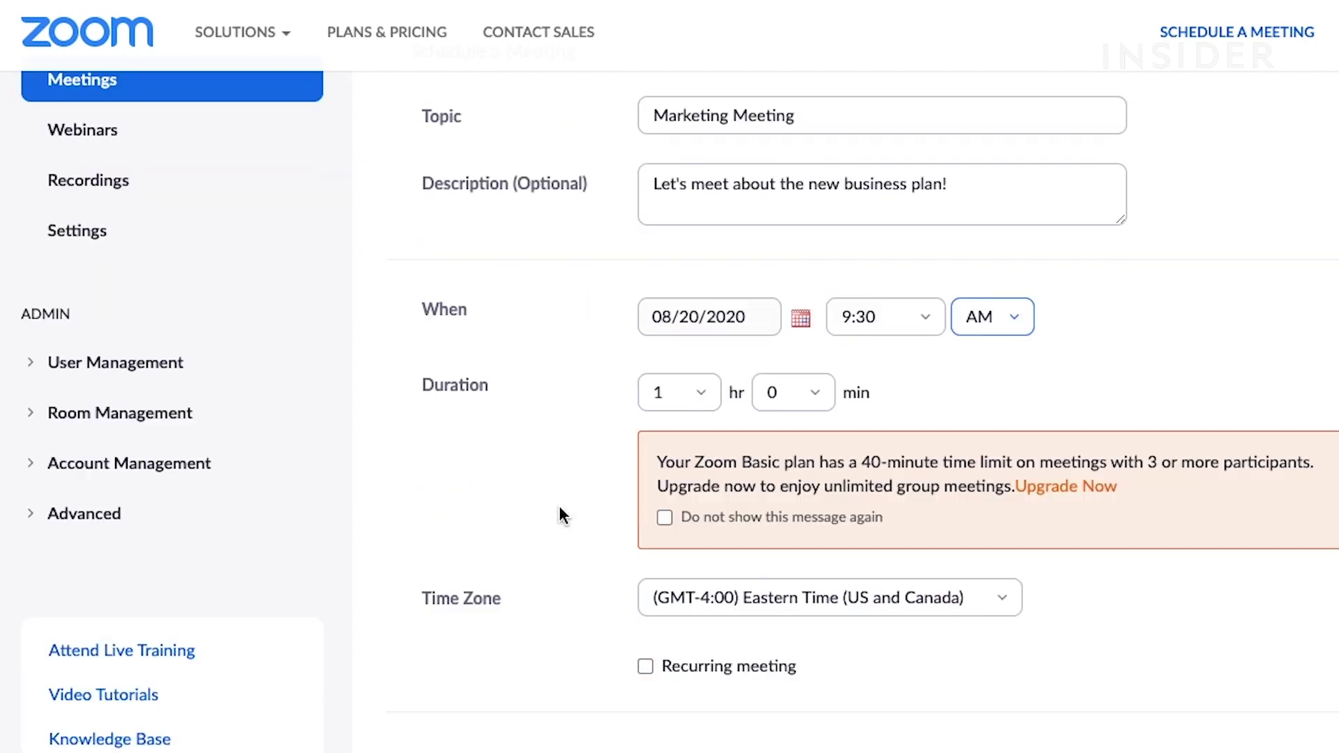
pyautogui.scroll(-1, 691, 320)
pyautogui.scroll(-1, 691, 319)
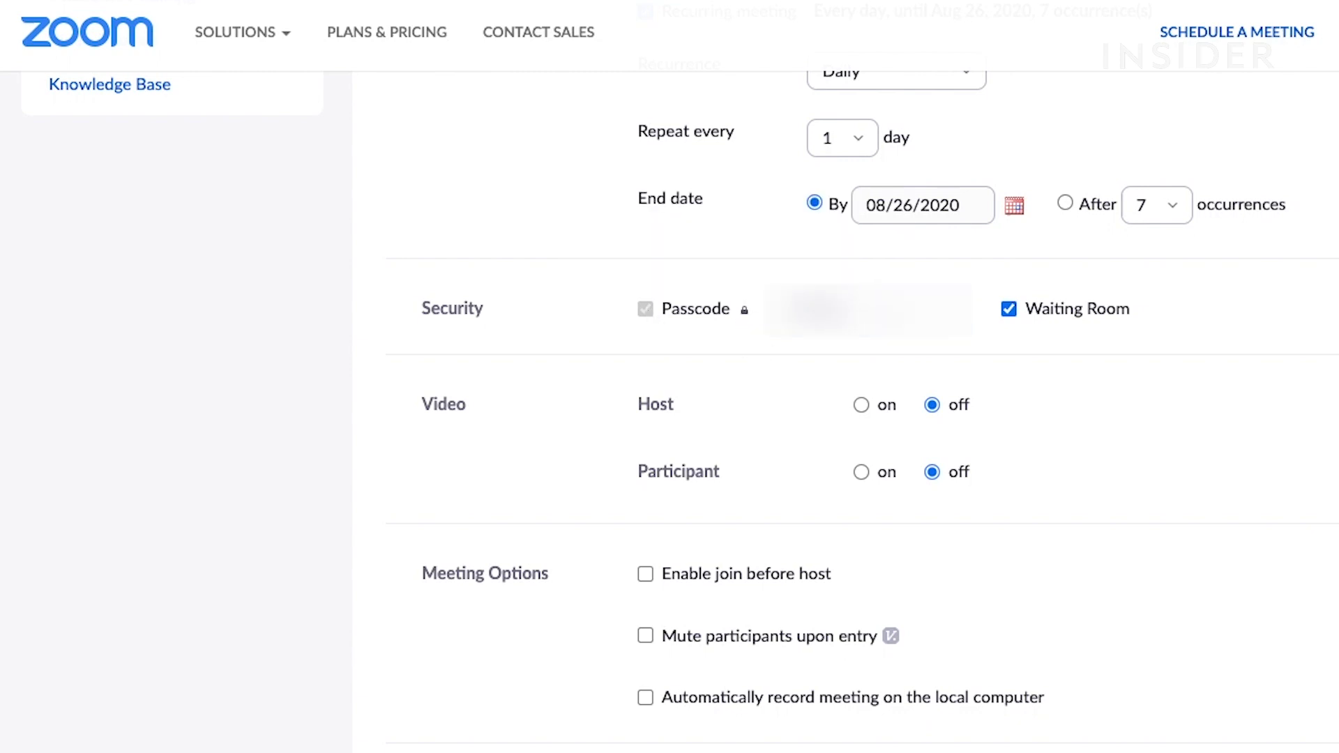
pyautogui.scroll(-2, 863, 307)
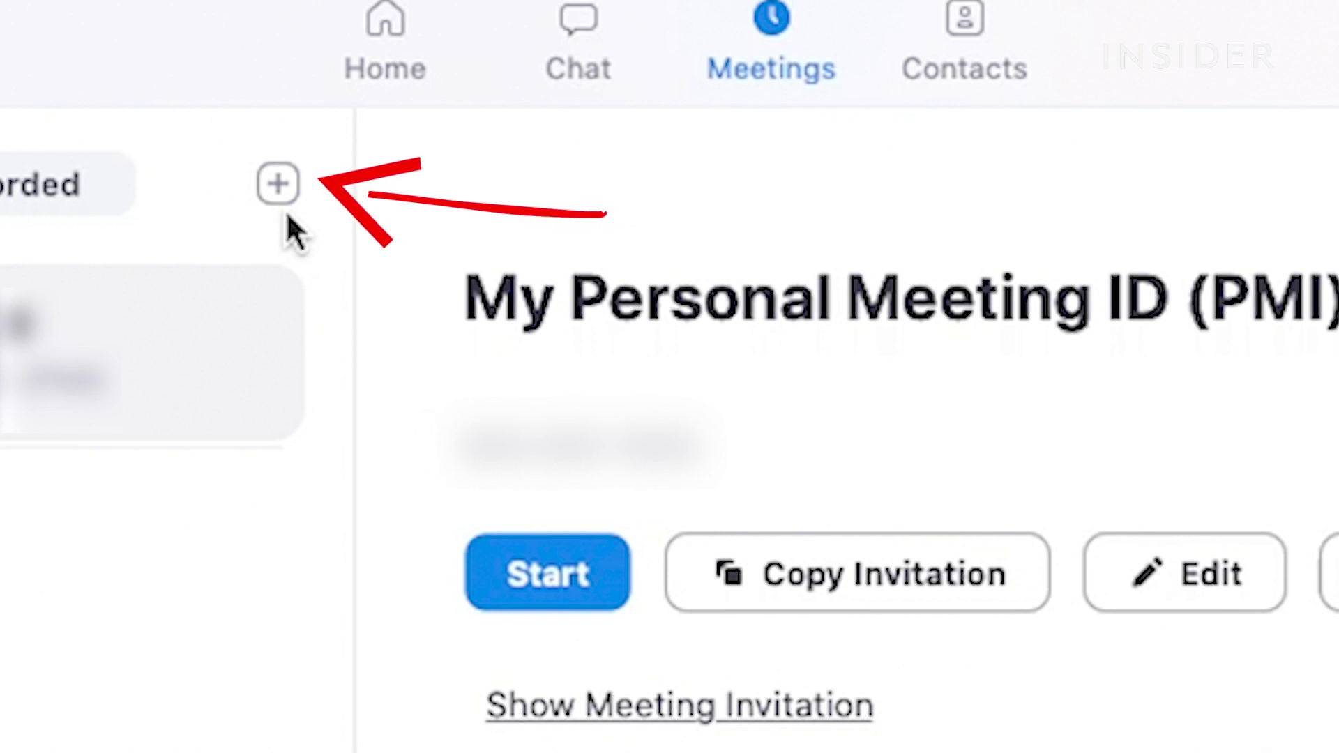
# Schedule a meeting in the Zoom desktop client with the topic Marketing Meeting, host video on, Other Calendars, and join before host enabled
pyautogui.click(277, 183)
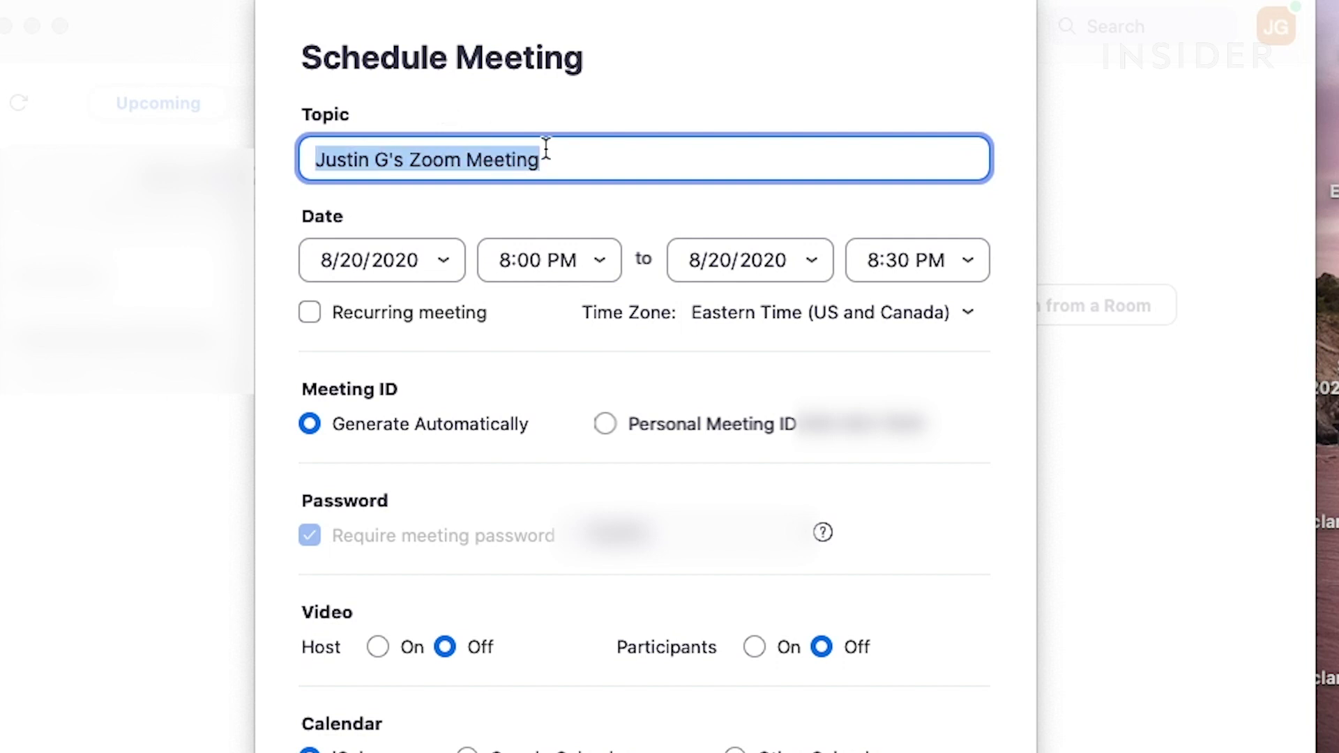
pyautogui.write('Marketing')
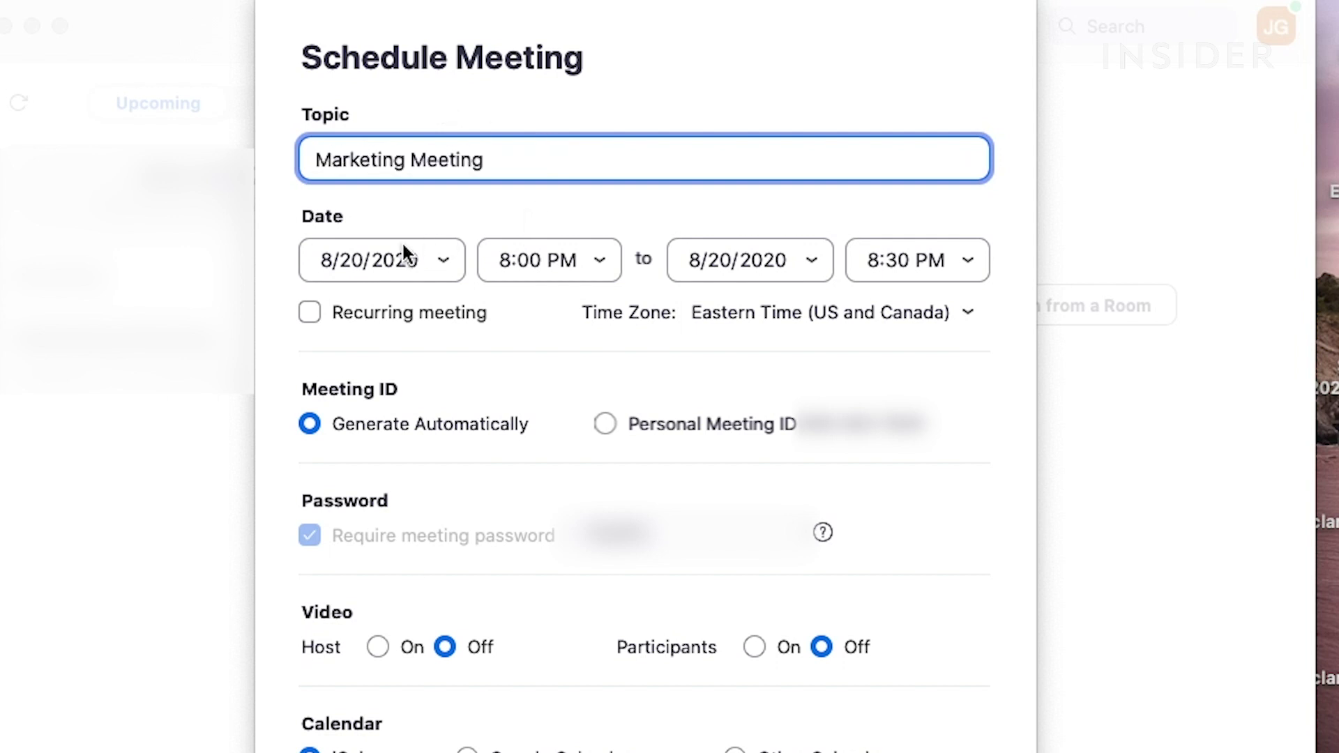
pyautogui.click(403, 259)
pyautogui.click(502, 260)
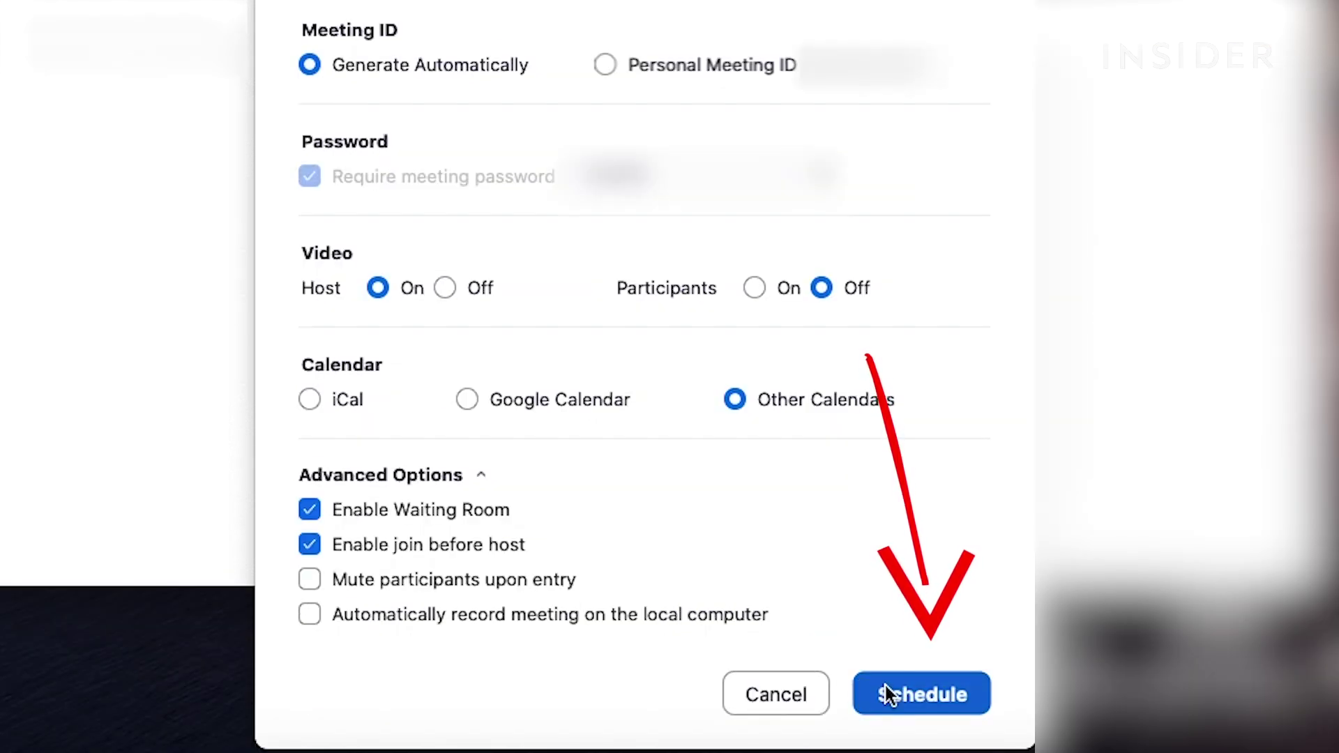
pyautogui.click(886, 685)
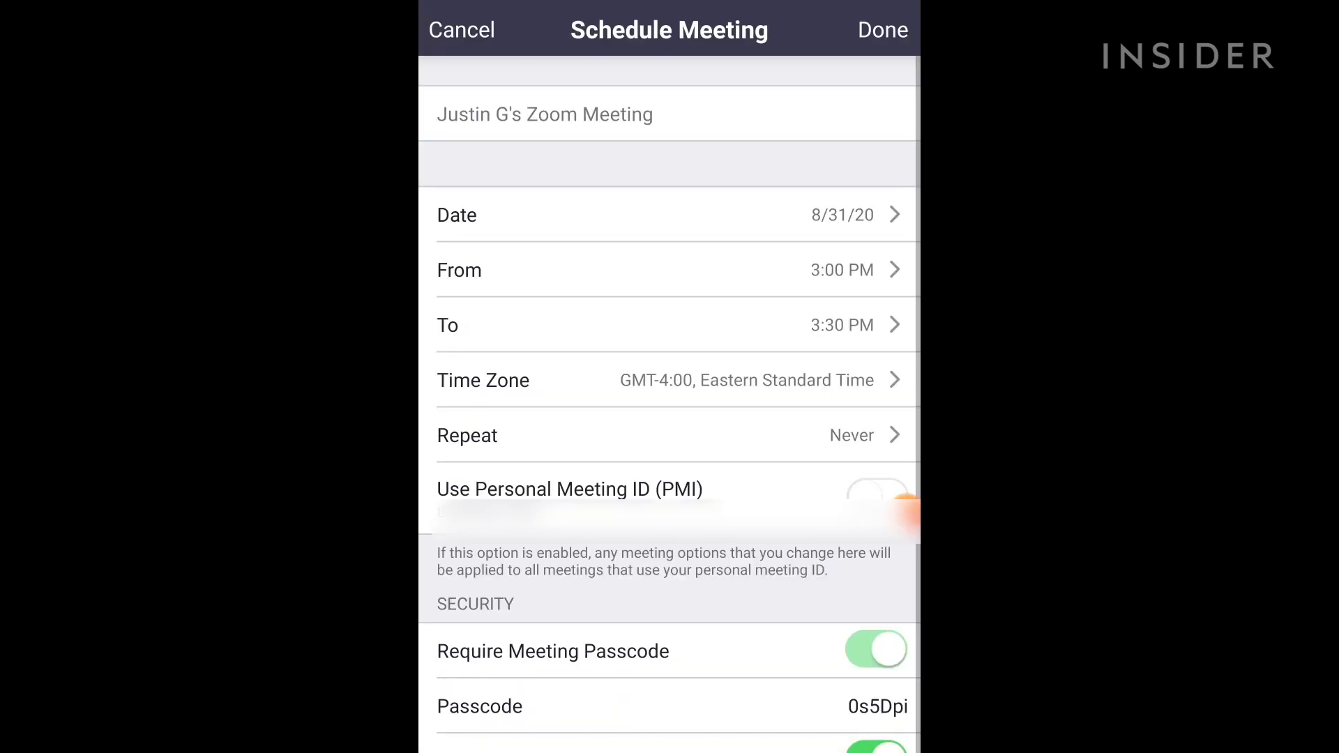
# Name the new meeting in the Zoom mobile app's scheduling form "Marketing Meeting"
pyautogui.click(544, 114)
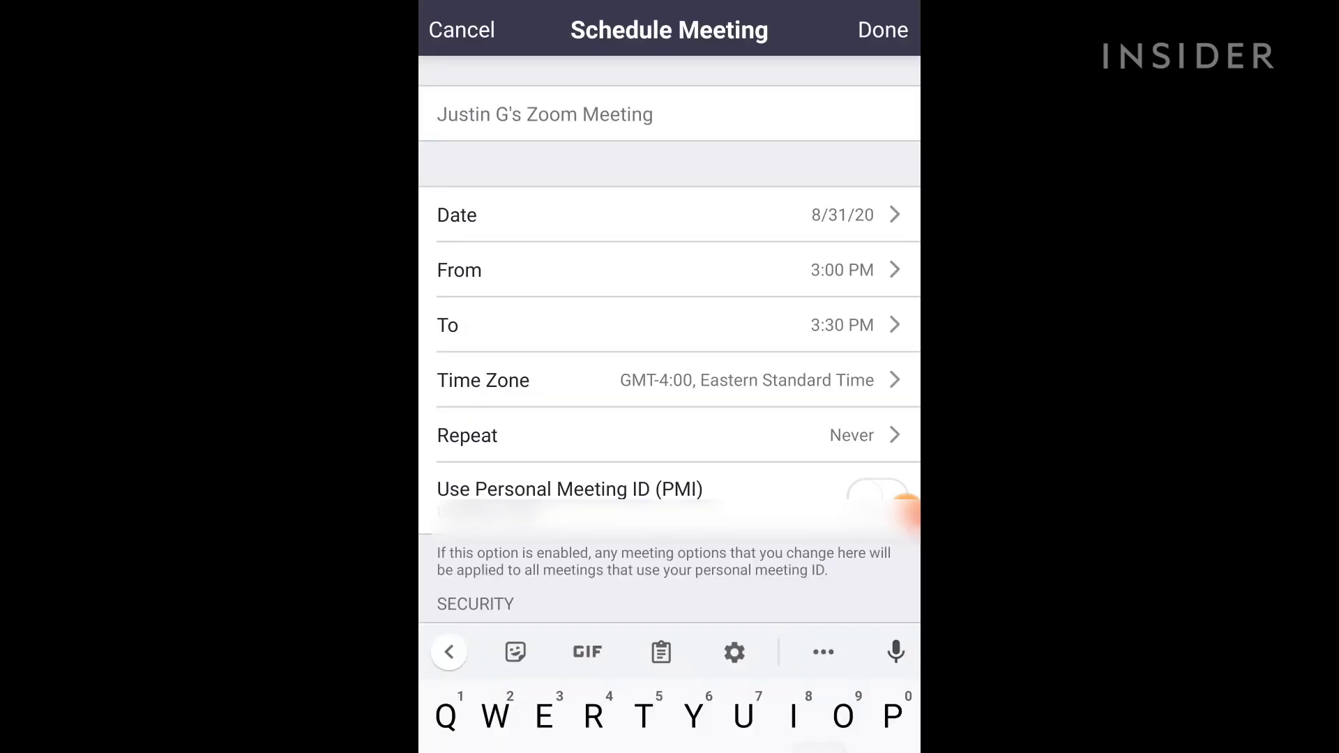
pyautogui.write('Marketing Meeting')
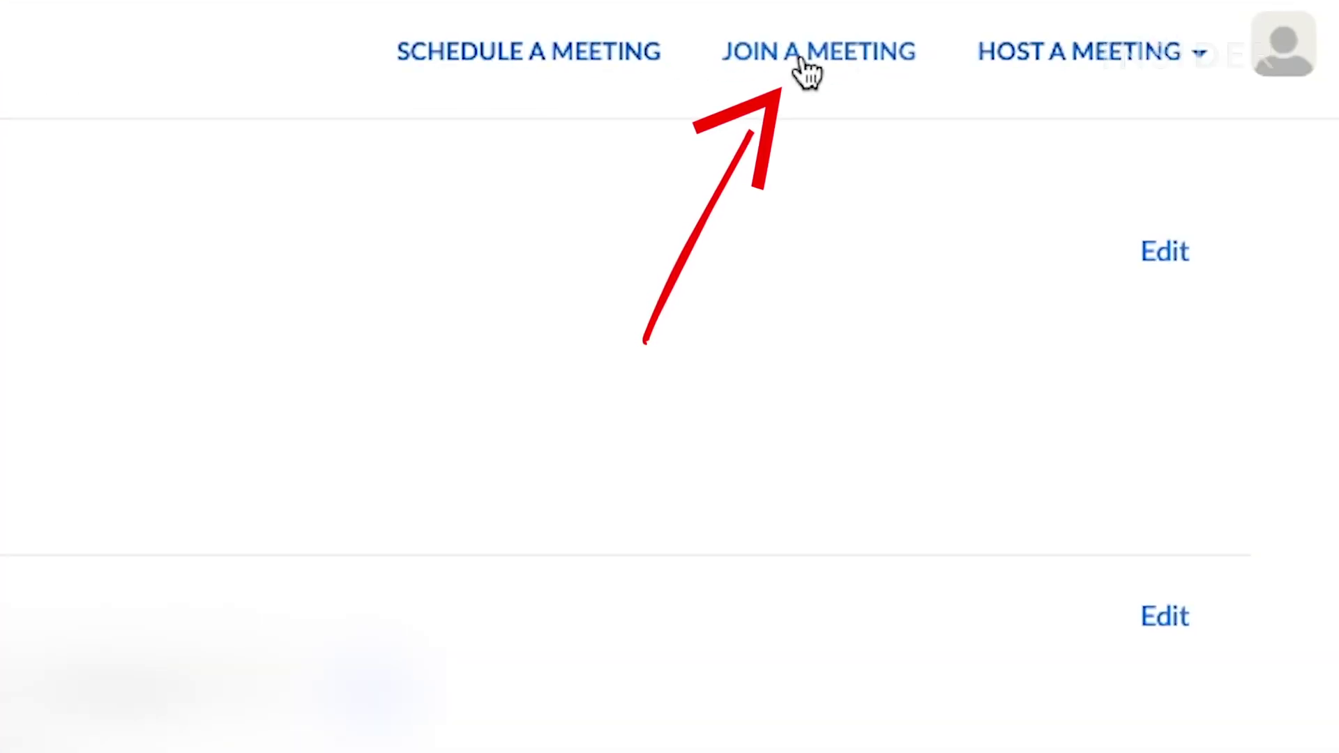
# Join a meeting from the website, by entering the meeting ID in the mobile app, and through the e-mailed invitation link
pyautogui.click(802, 60)
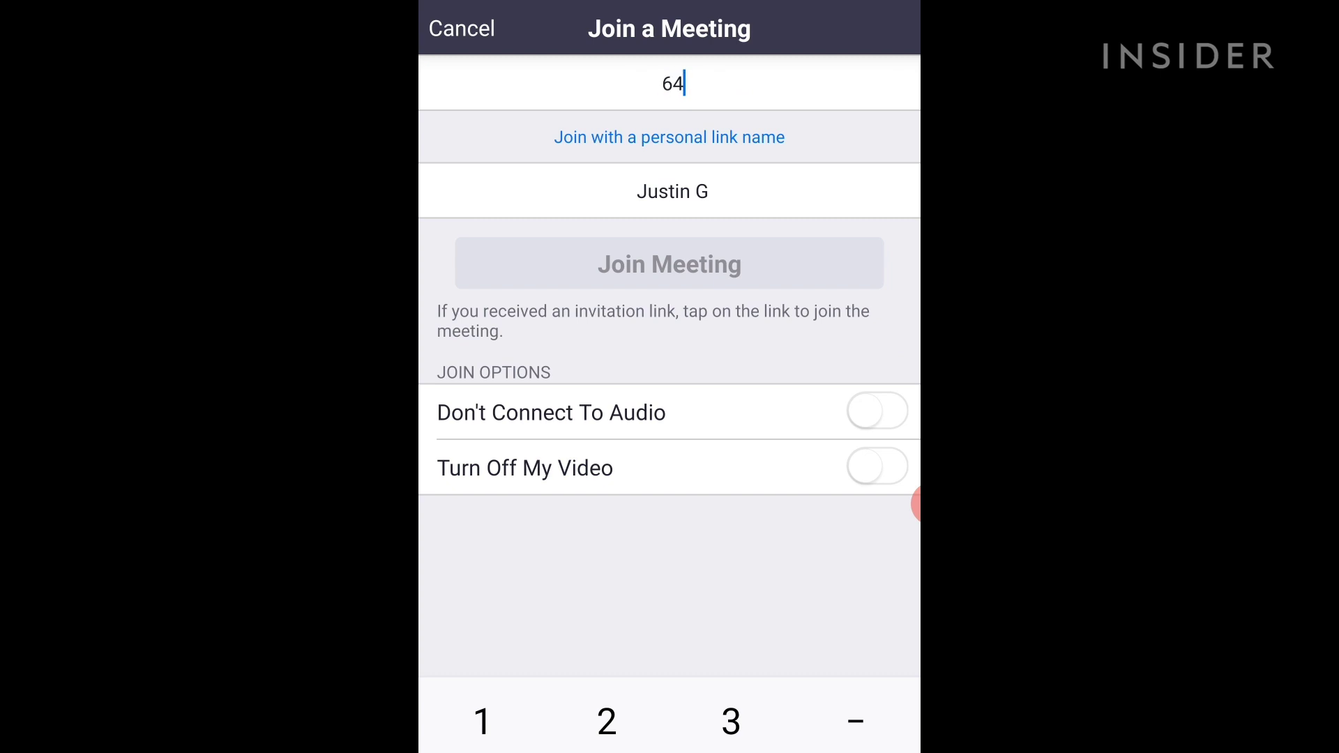
pyautogui.write('513')
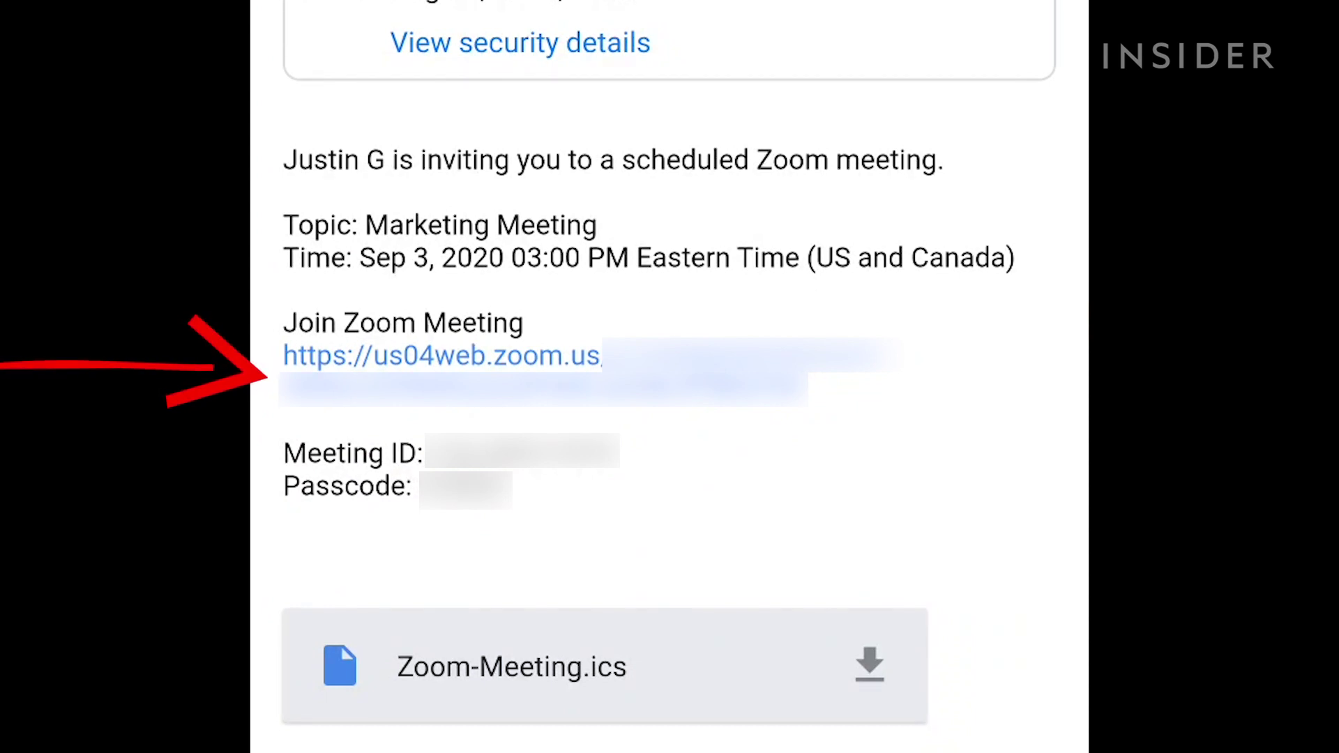
pyautogui.click(442, 356)
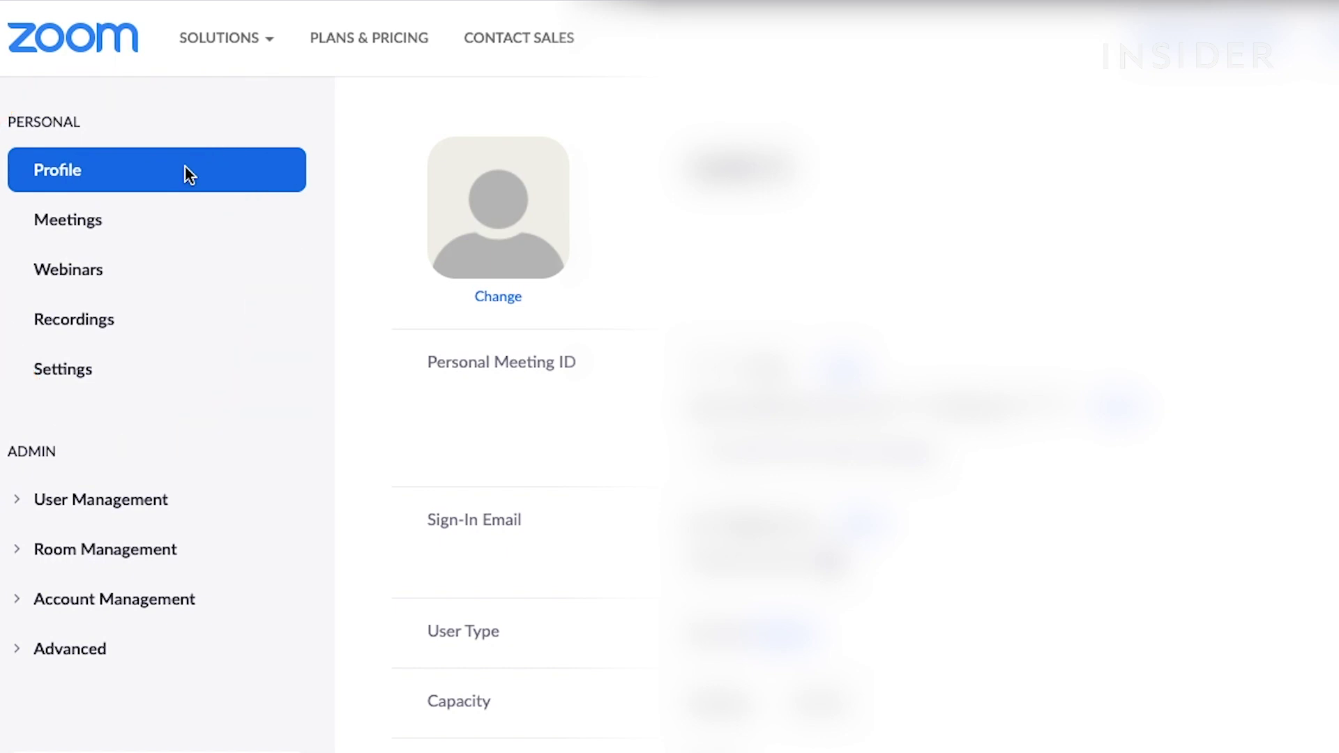
# Review the Profile, Meetings, Webinars, Recordings and Settings pages of the Zoom web account
pyautogui.scroll(-10, 470, 231)
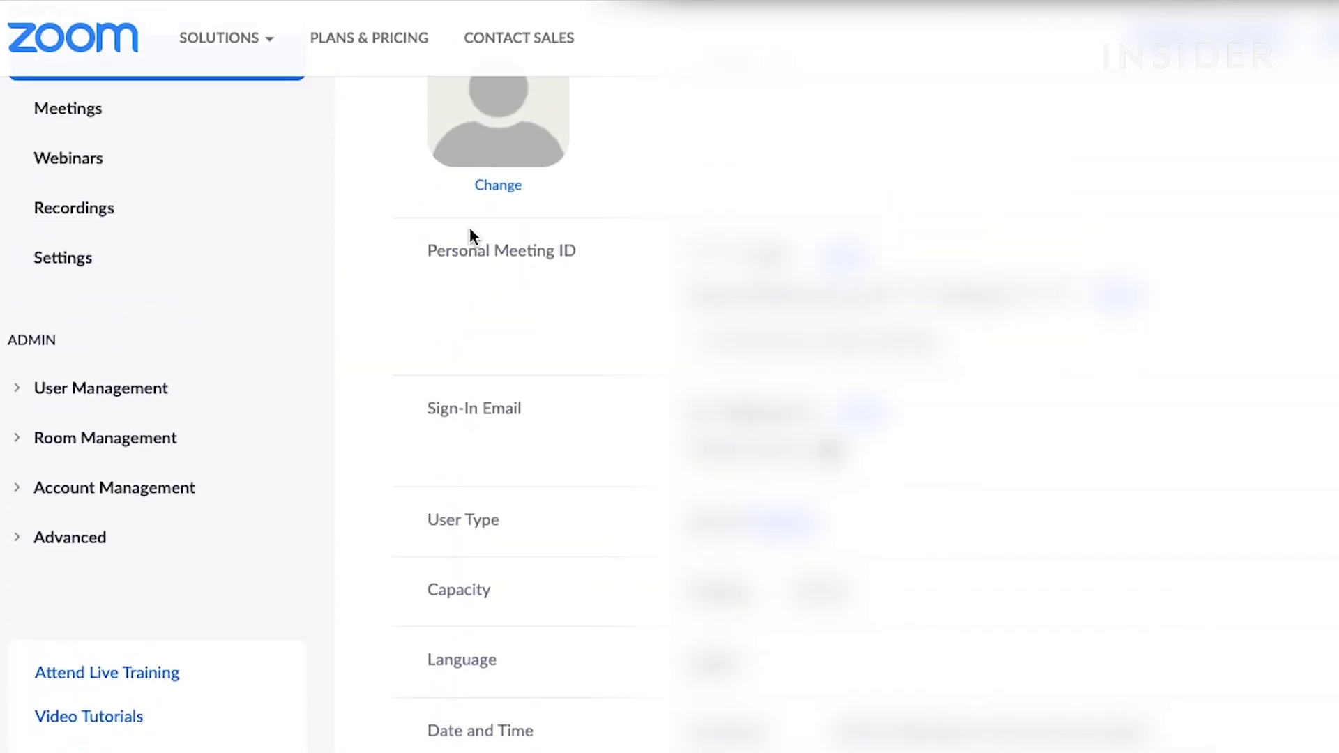
pyautogui.scroll(-9, 471, 236)
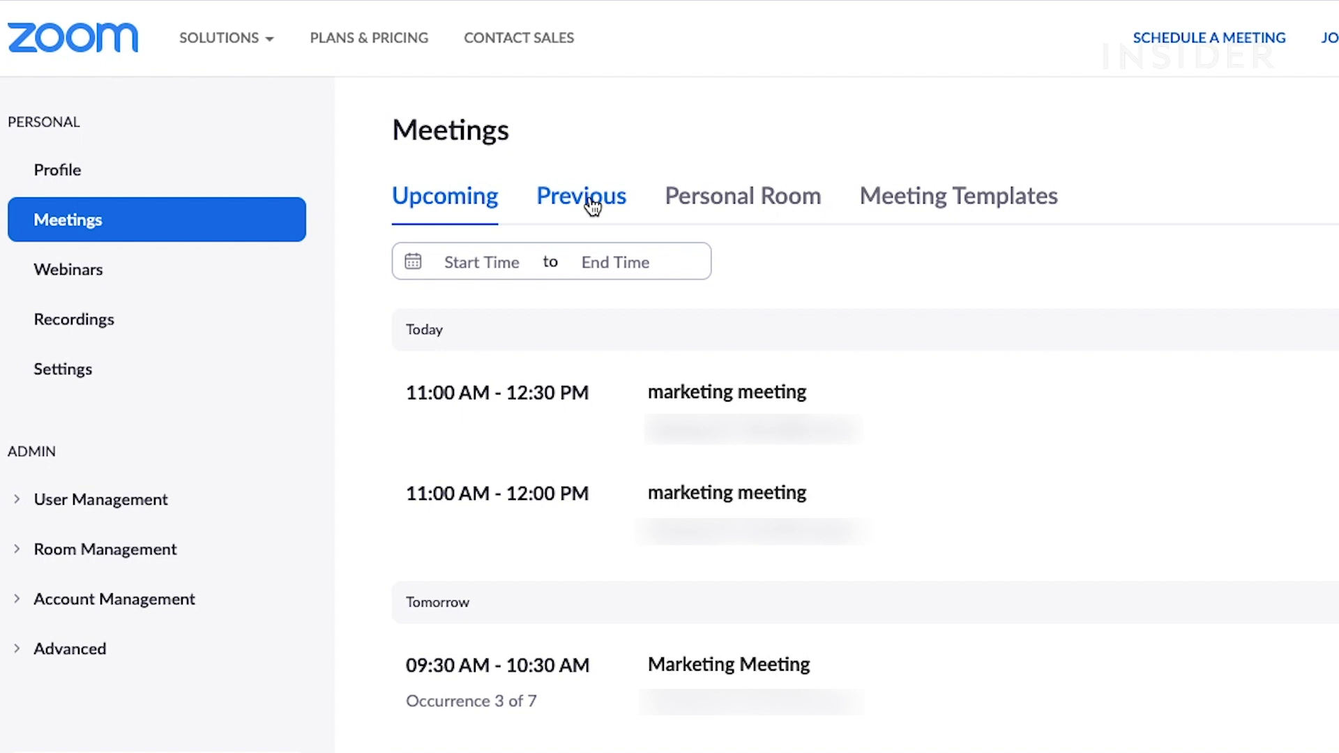
pyautogui.click(480, 207)
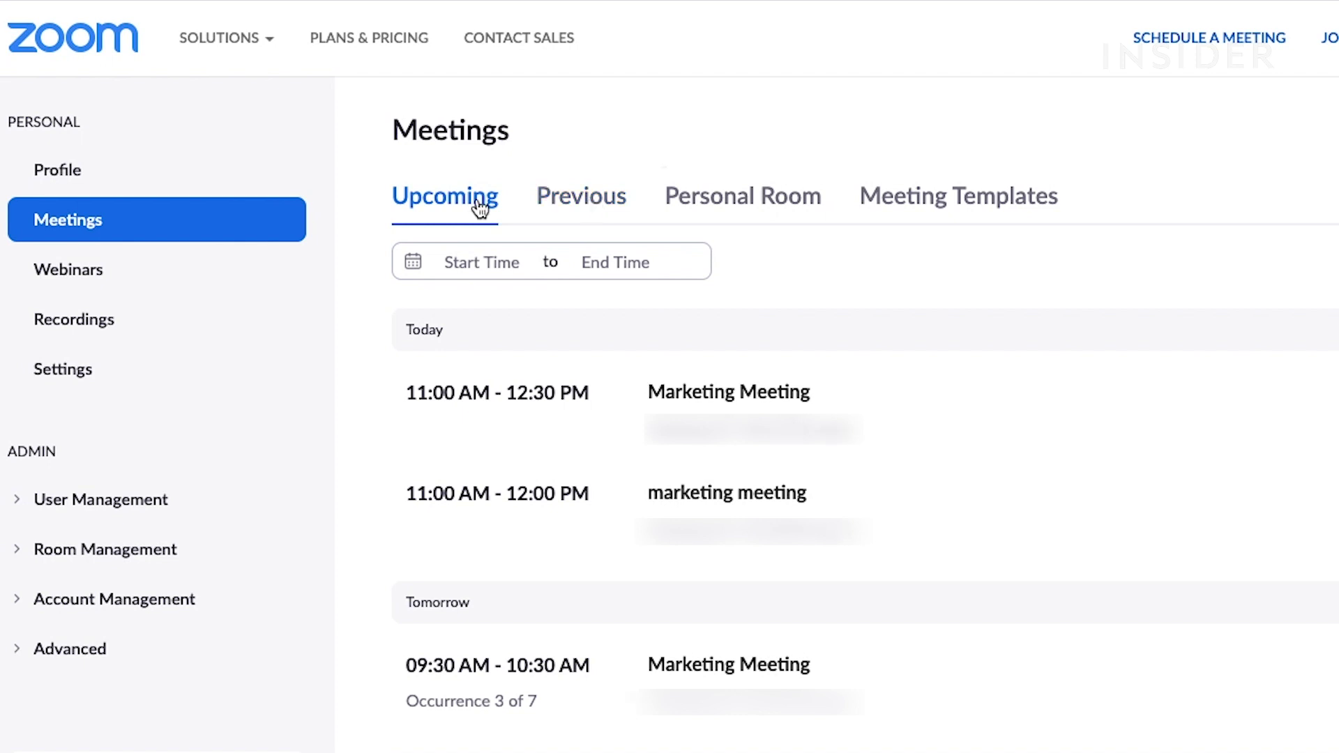
pyautogui.click(159, 279)
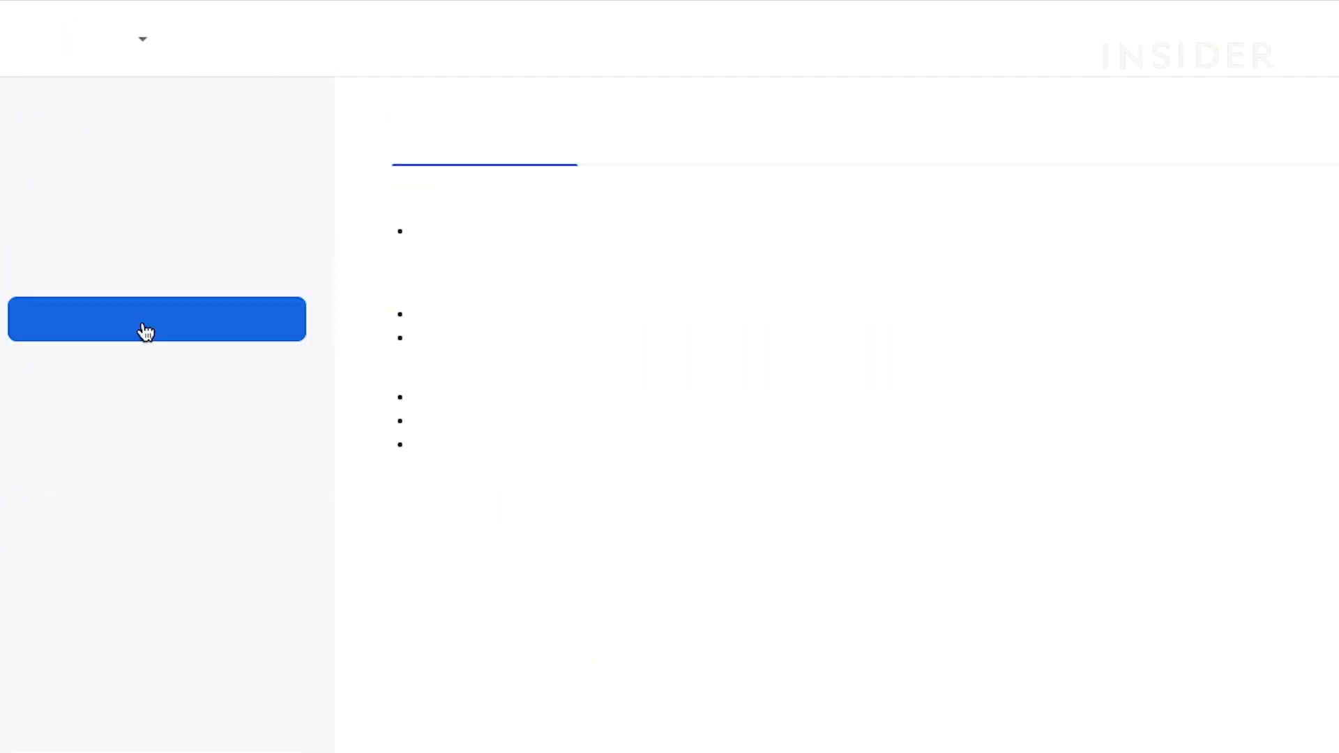
pyautogui.click(143, 324)
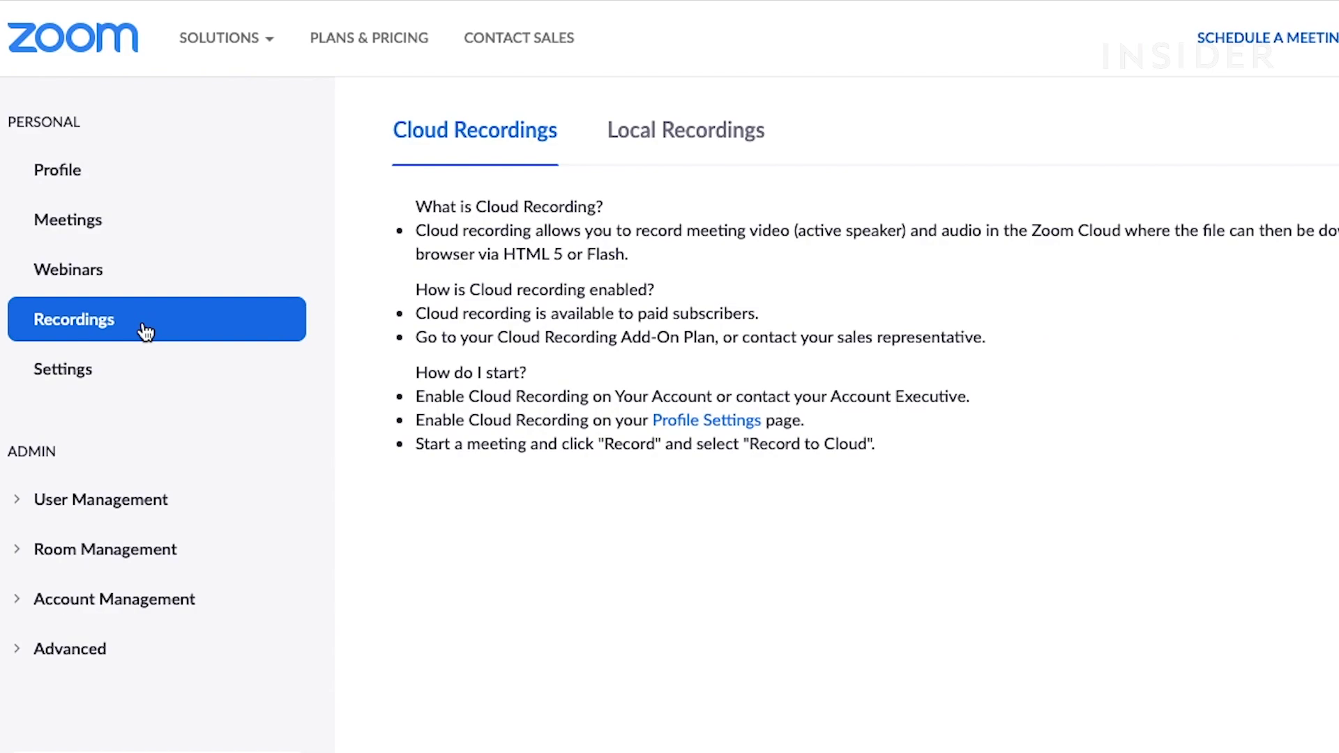
pyautogui.click(134, 372)
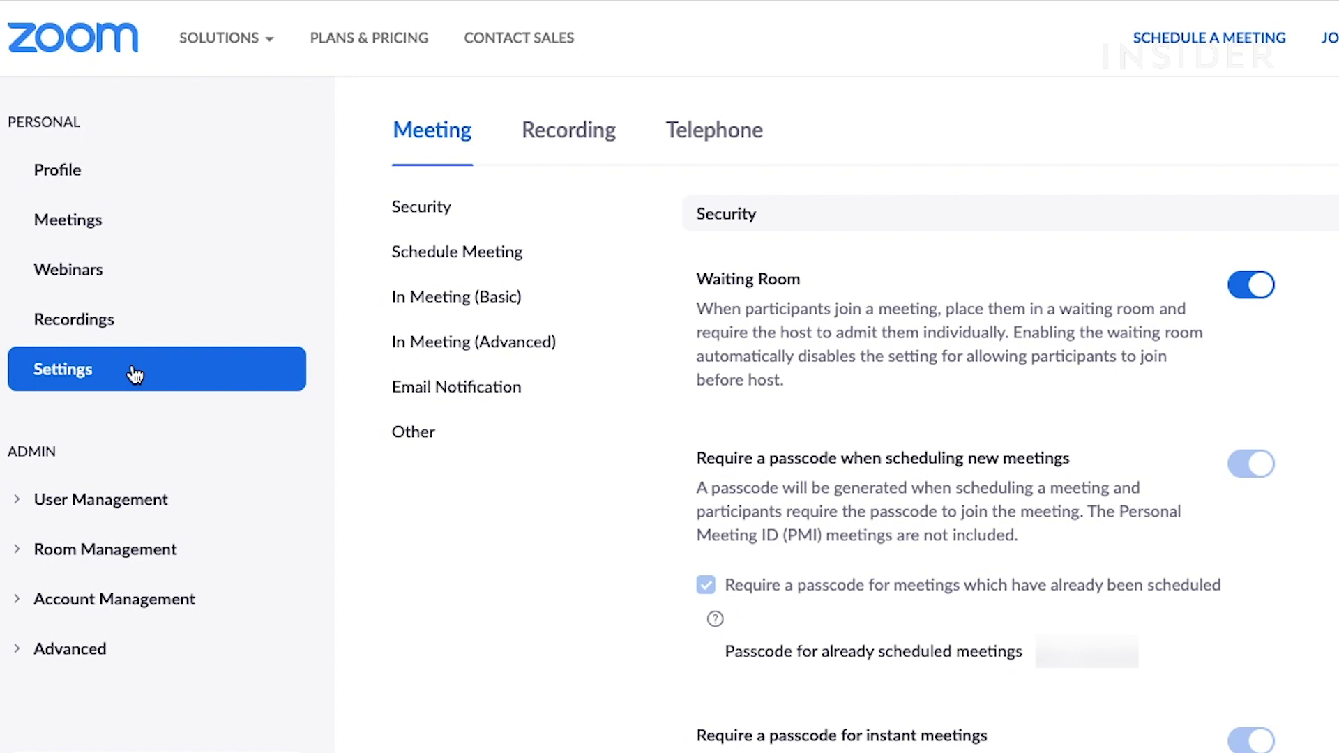
pyautogui.scroll(-1, 134, 374)
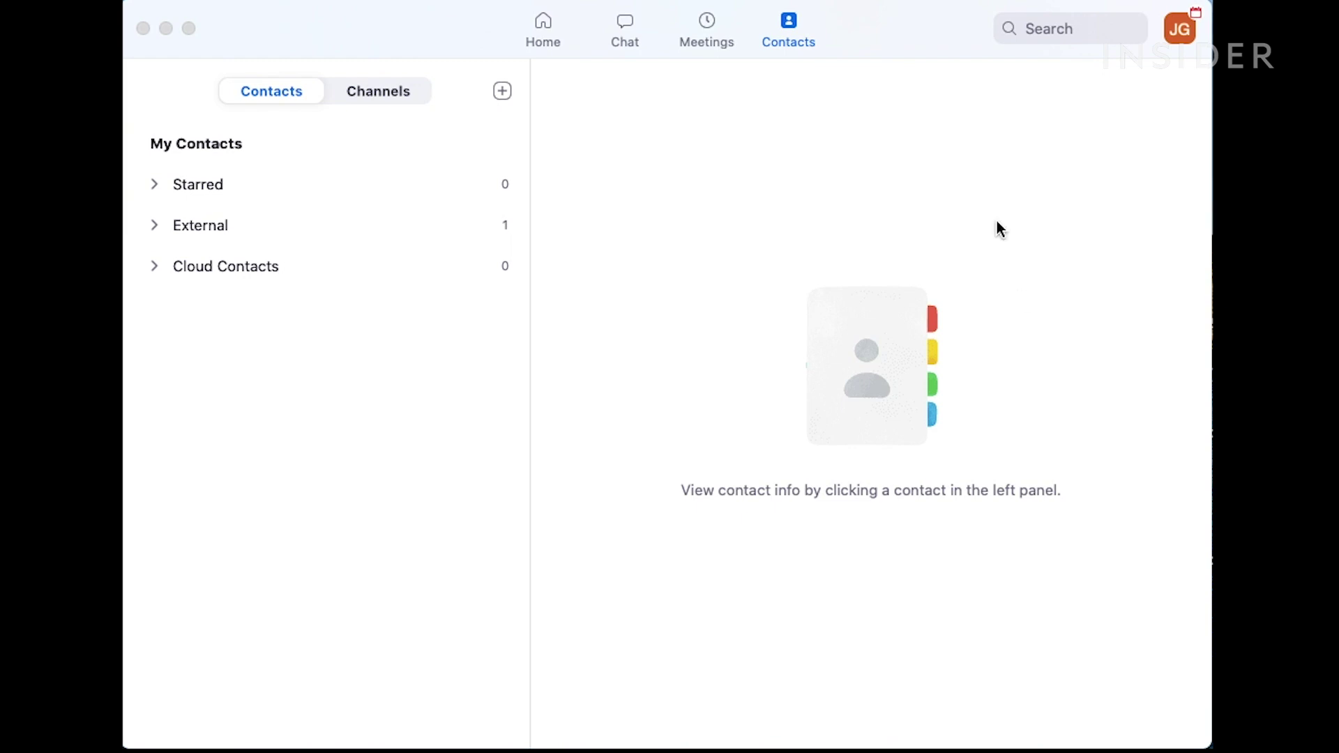
# Look through the Home, Chat, Meetings and Contacts sections of the Zoom desktop client
pyautogui.click(539, 28)
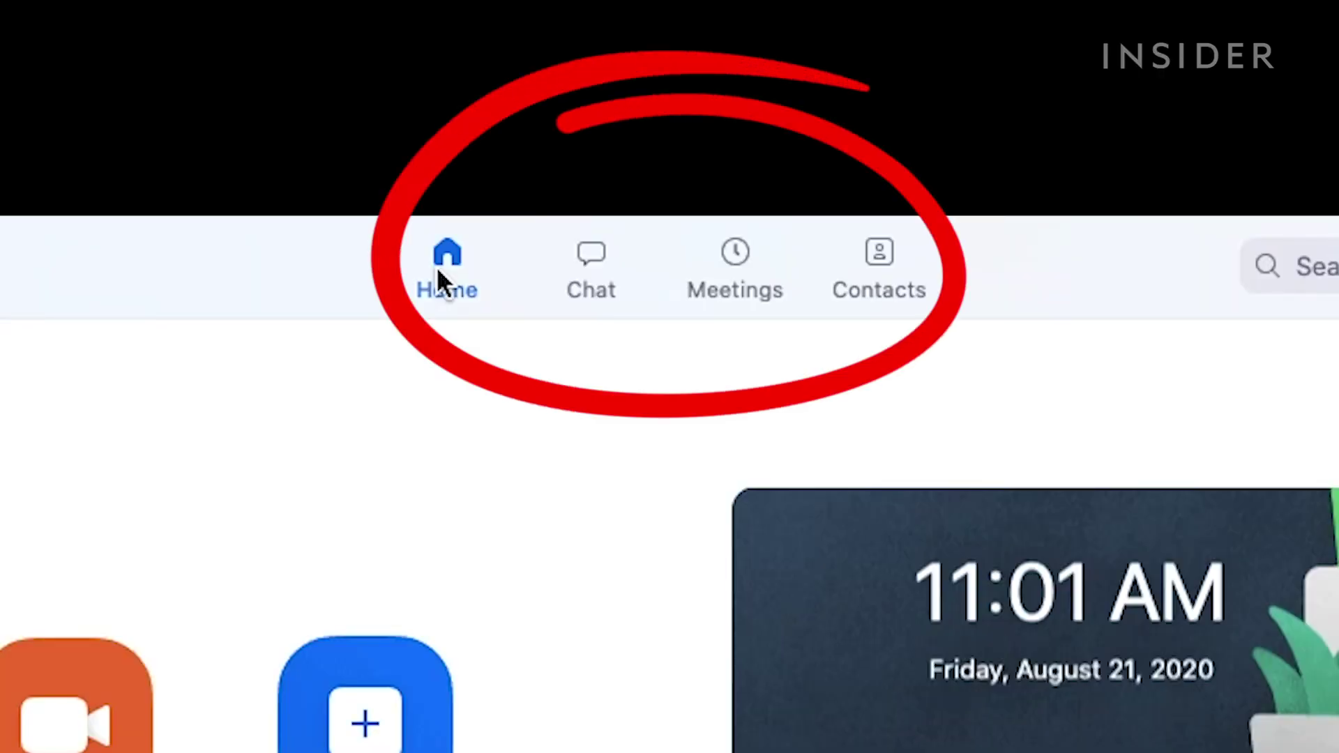
pyautogui.click(590, 276)
pyautogui.click(697, 271)
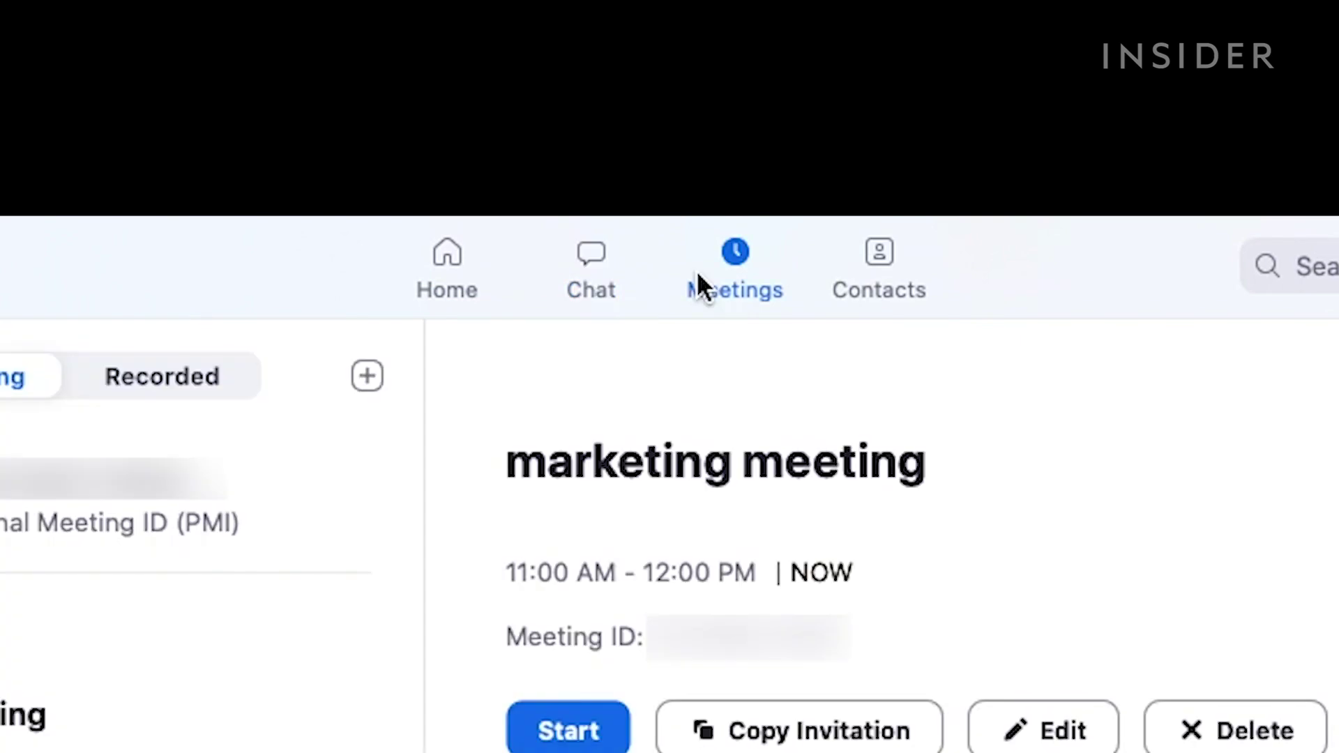
pyautogui.click(879, 253)
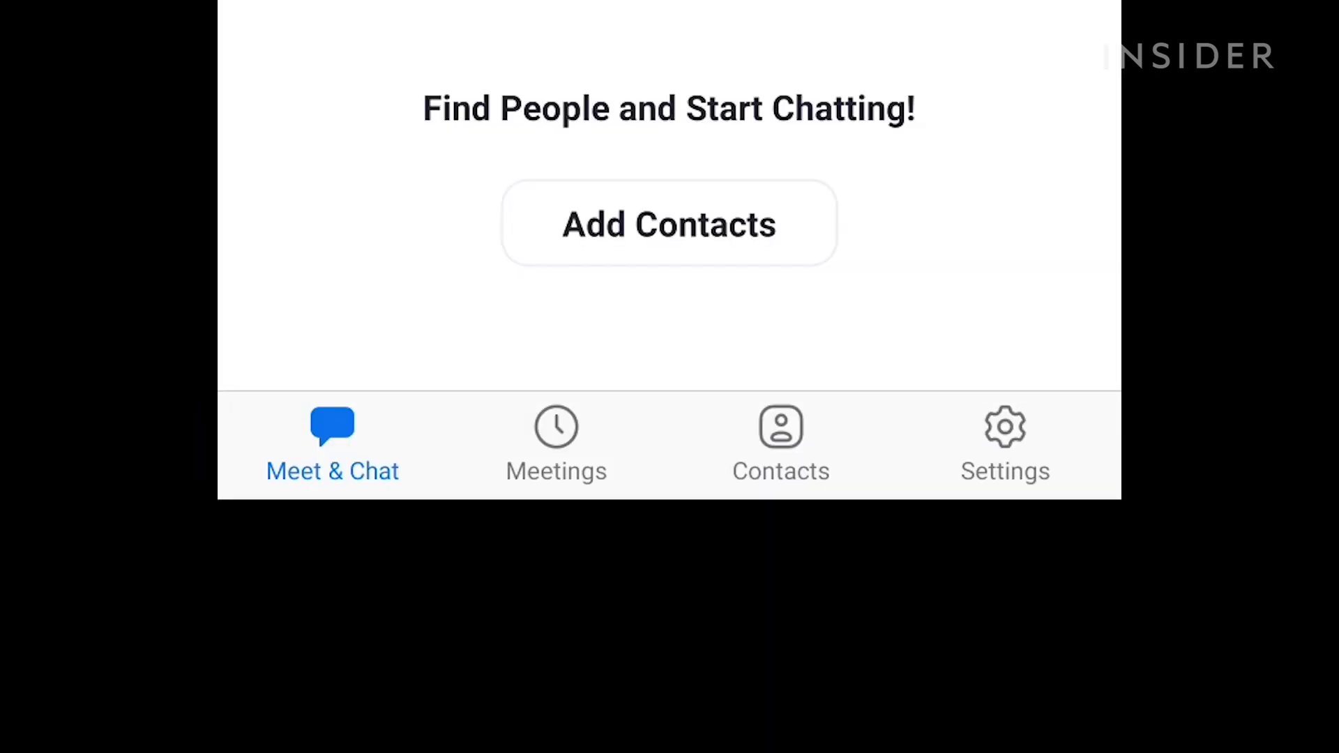
# Look through the Meetings, Contacts and Settings sections of the Zoom mobile app
pyautogui.click(557, 436)
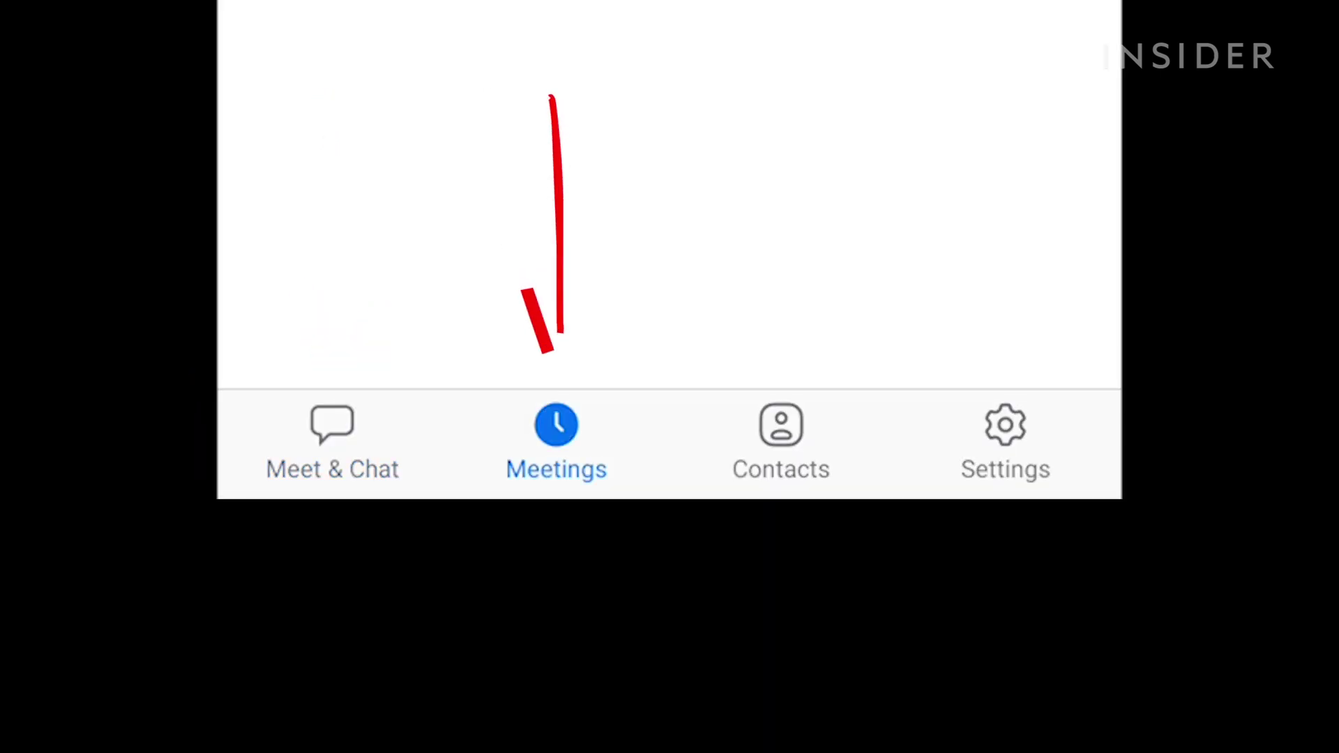
pyautogui.click(781, 436)
pyautogui.click(1005, 436)
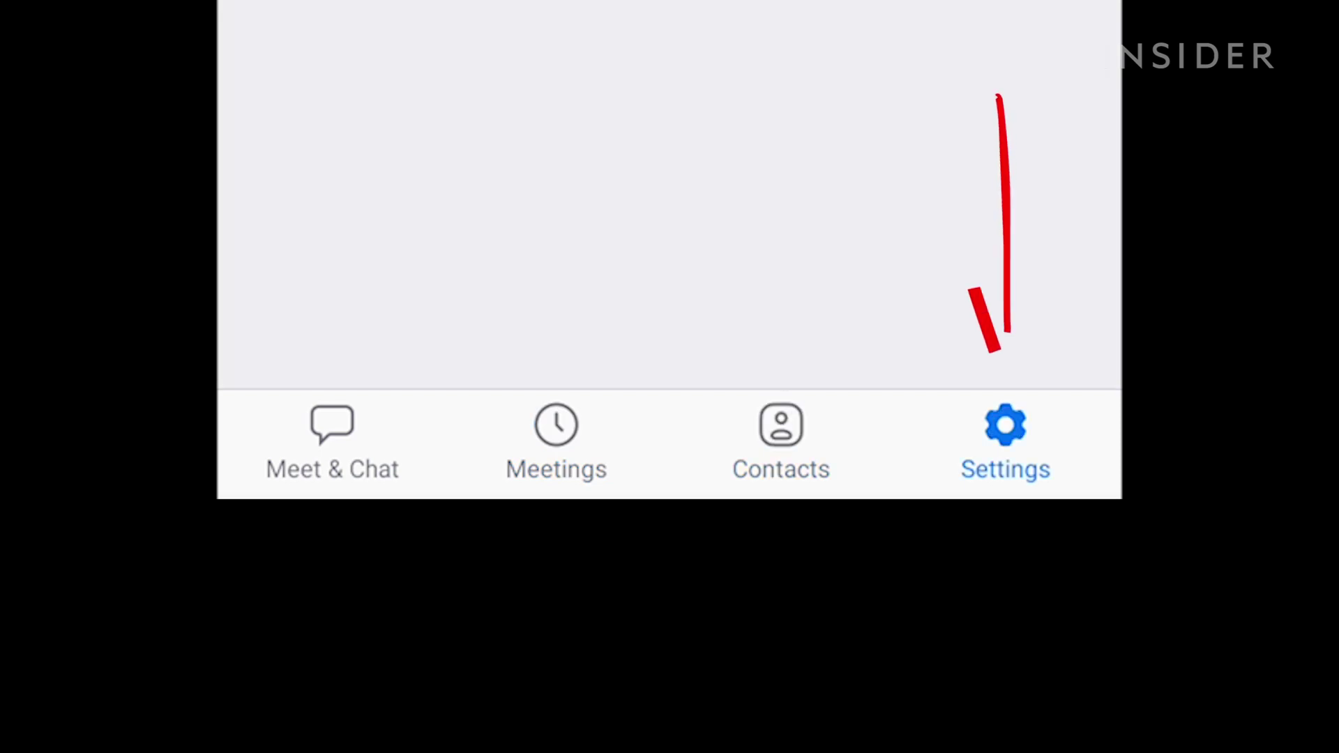